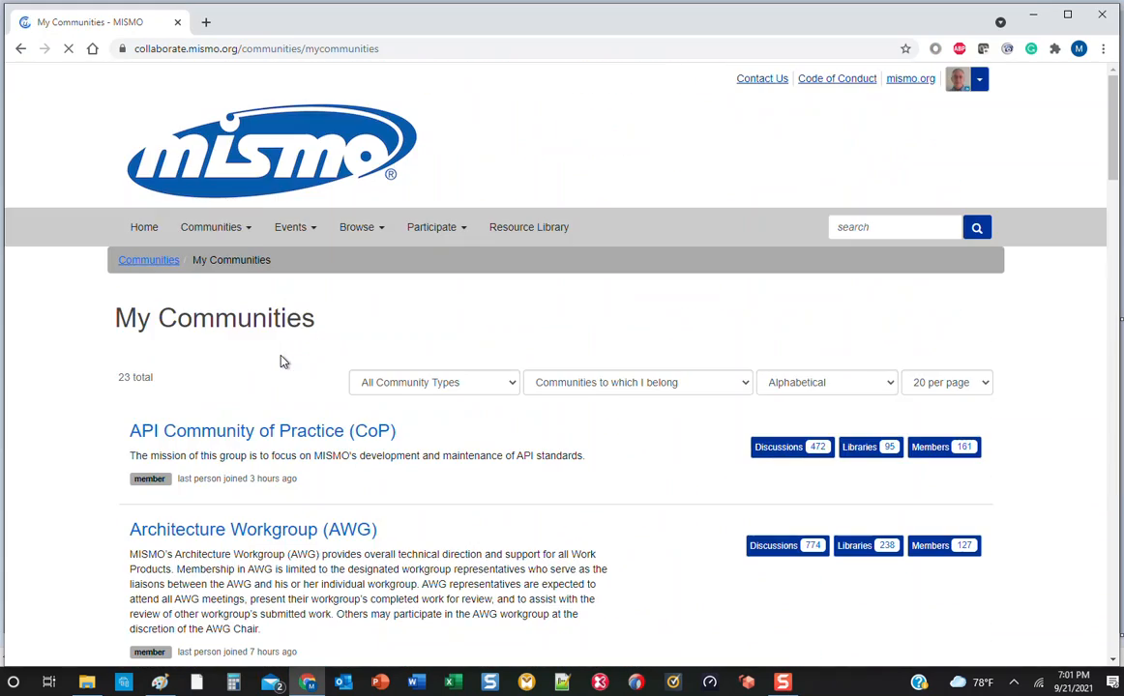
scroll(282, 359, down, 3)
Open the library of the Architecture Workgroup (AWG) community.
click(259, 307)
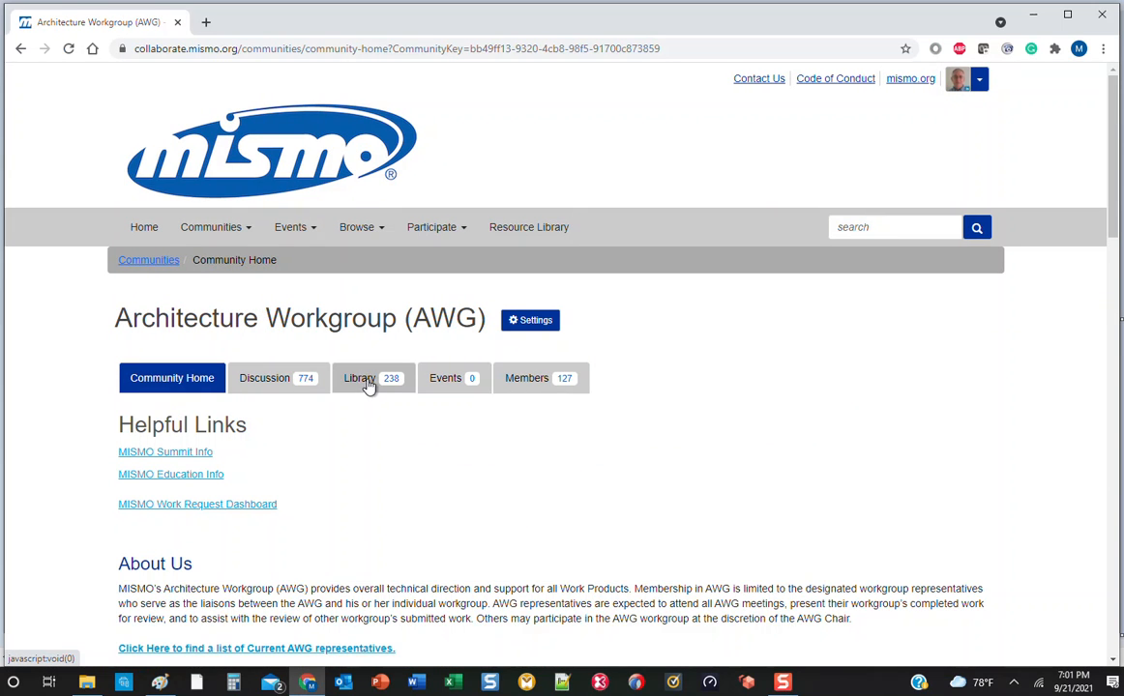
click(366, 385)
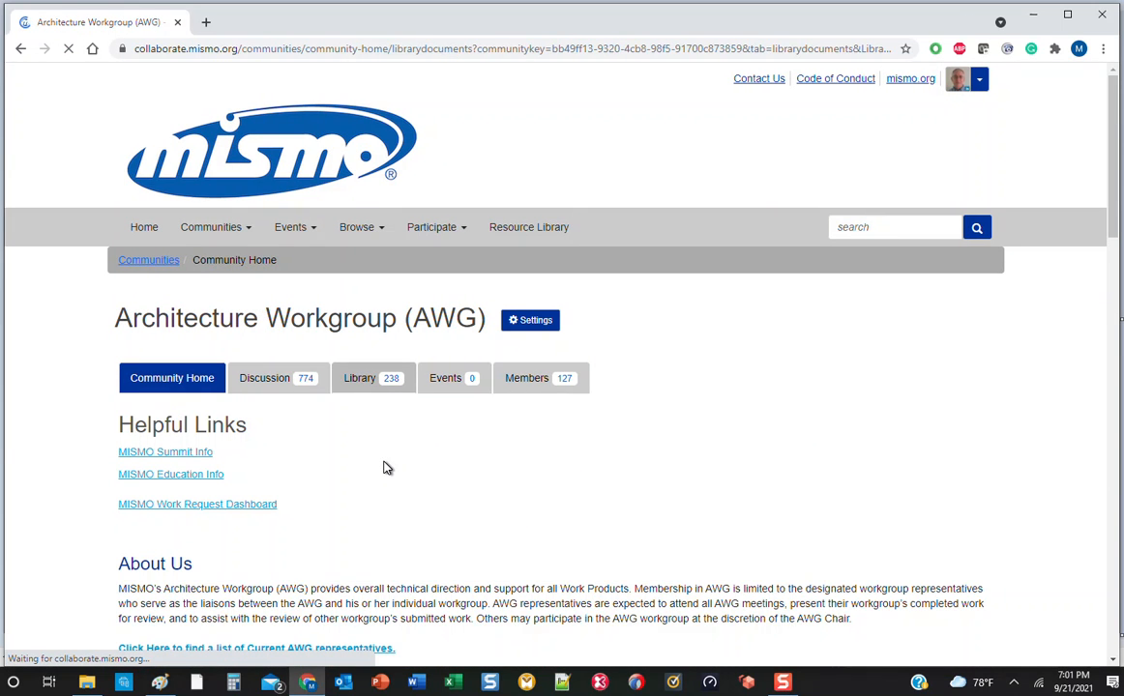
View the 3.6 Interim Builds entry in the Builds folder under Reference Model.
scroll(387, 468, down, 3)
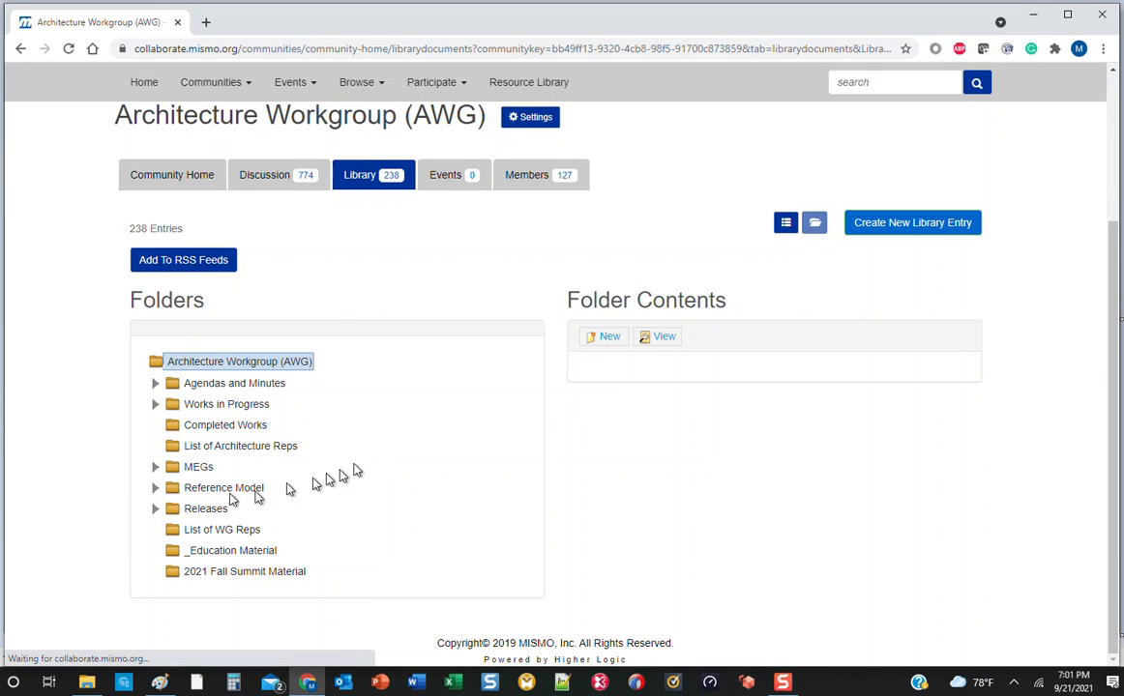
click(156, 489)
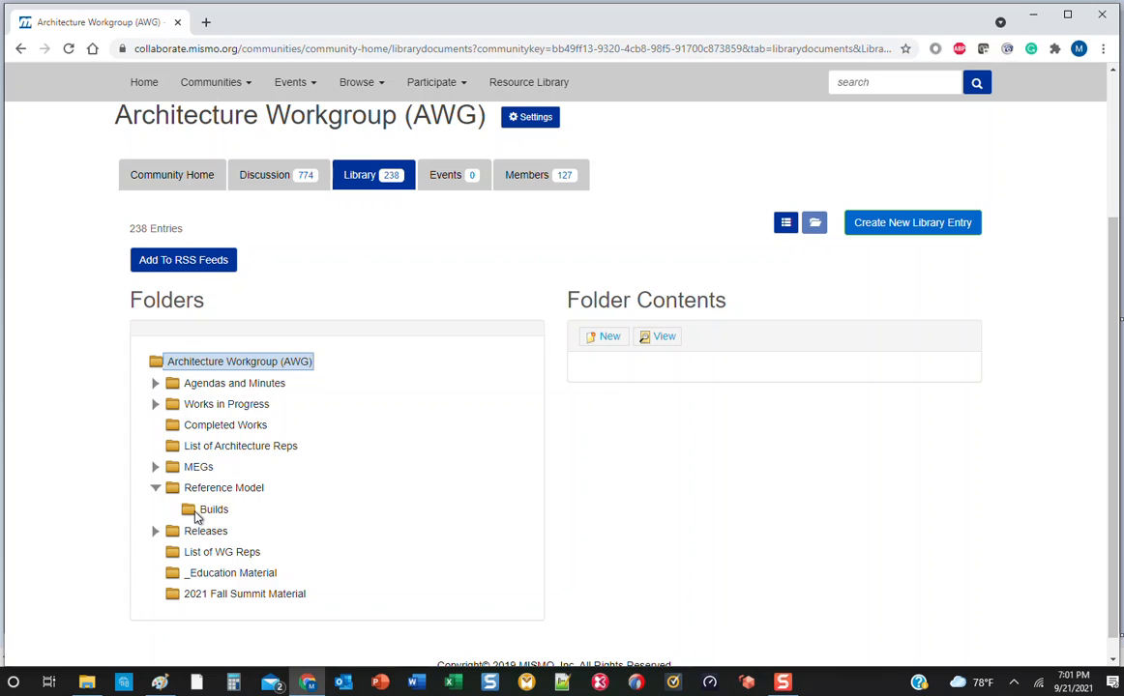
click(198, 512)
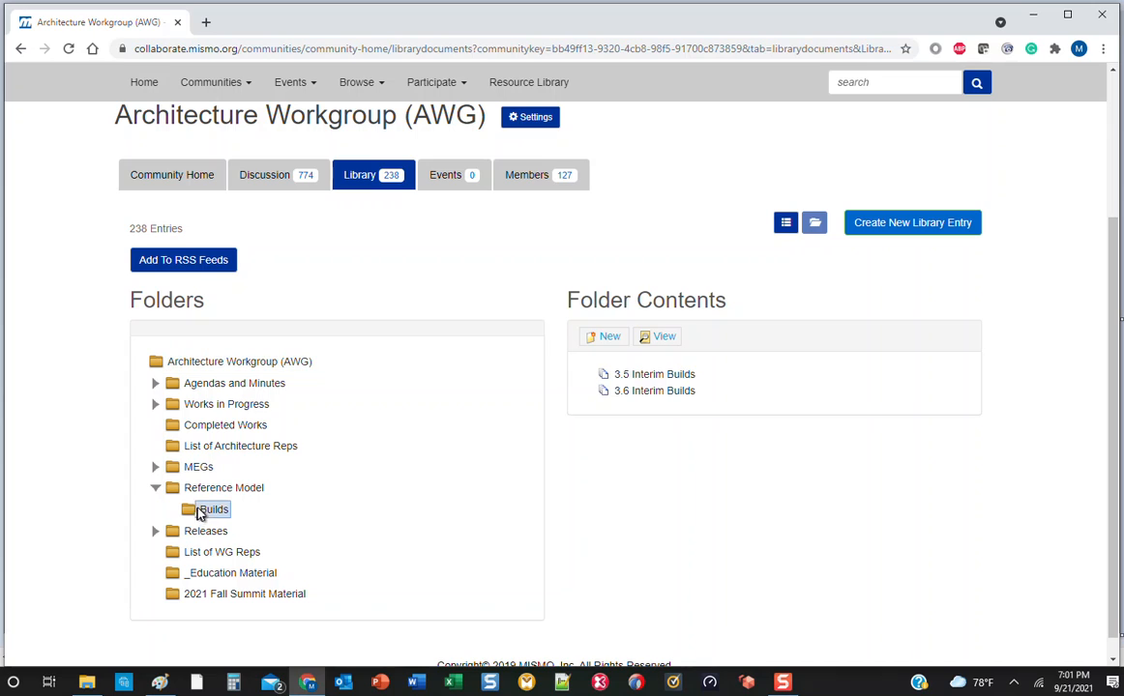
click(650, 396)
click(654, 341)
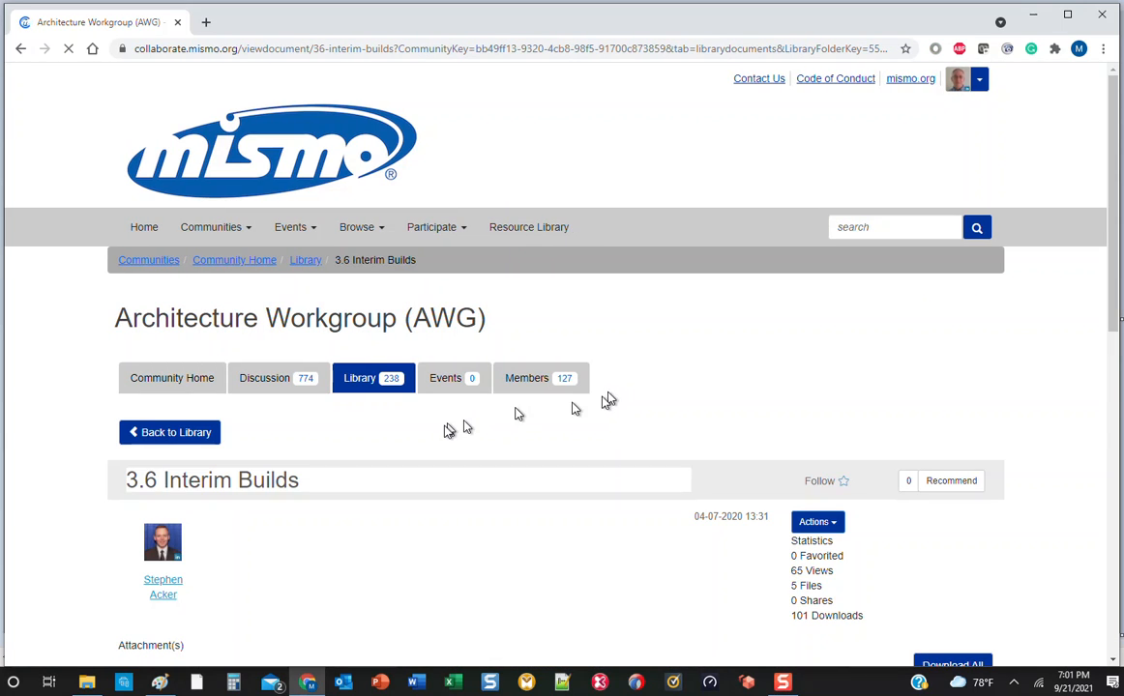
Download the B353_20210720_1.zip attachment from the 3.6 Interim Builds entry.
scroll(447, 432, down, 5)
scroll(448, 432, down, 2)
scroll(451, 432, up, 1)
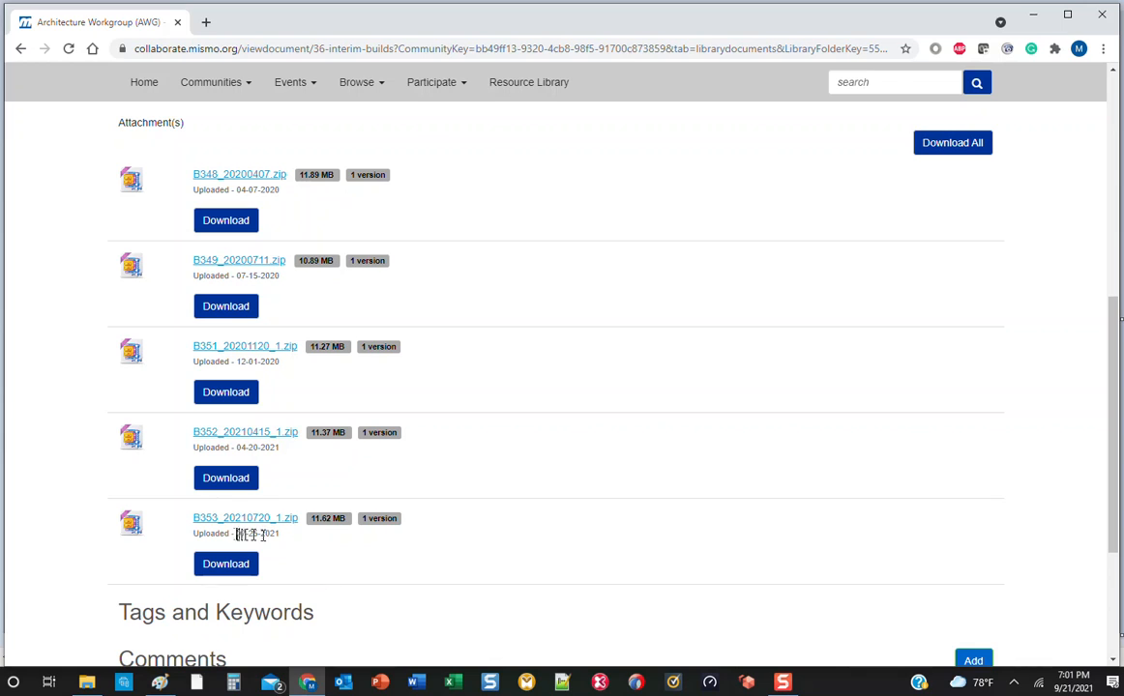
click(220, 568)
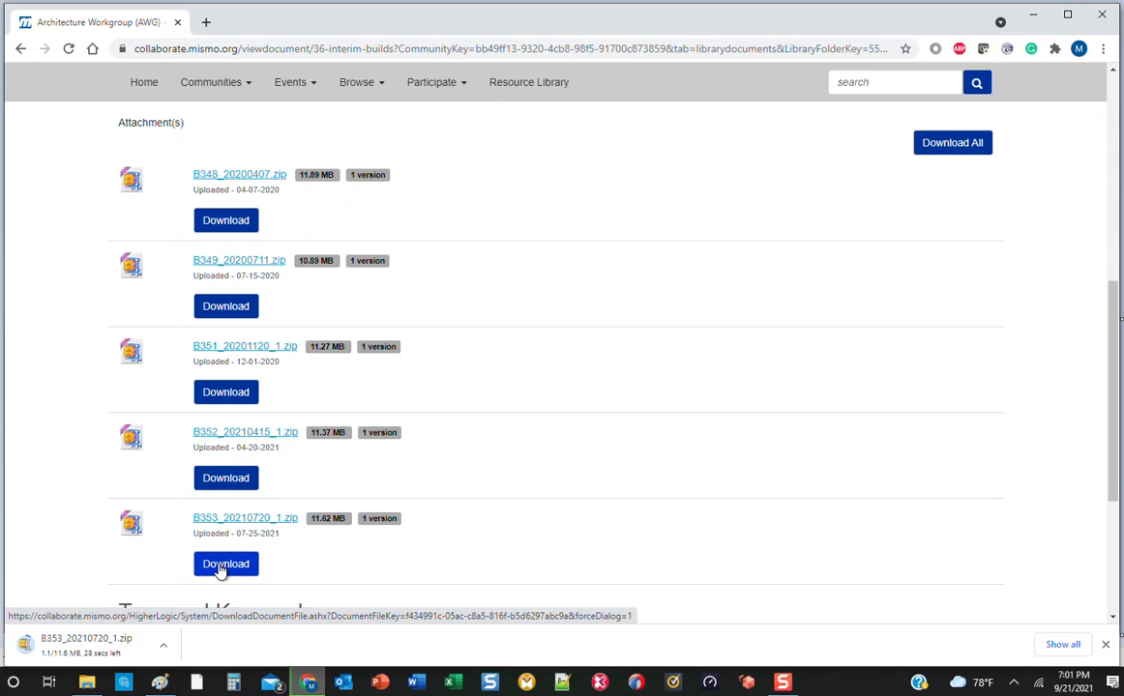
Switch to File Explorer and unzip B353_20210720_1.zip with WinZip into a B353_20210720_1 folder inside Downloads.
click(93, 684)
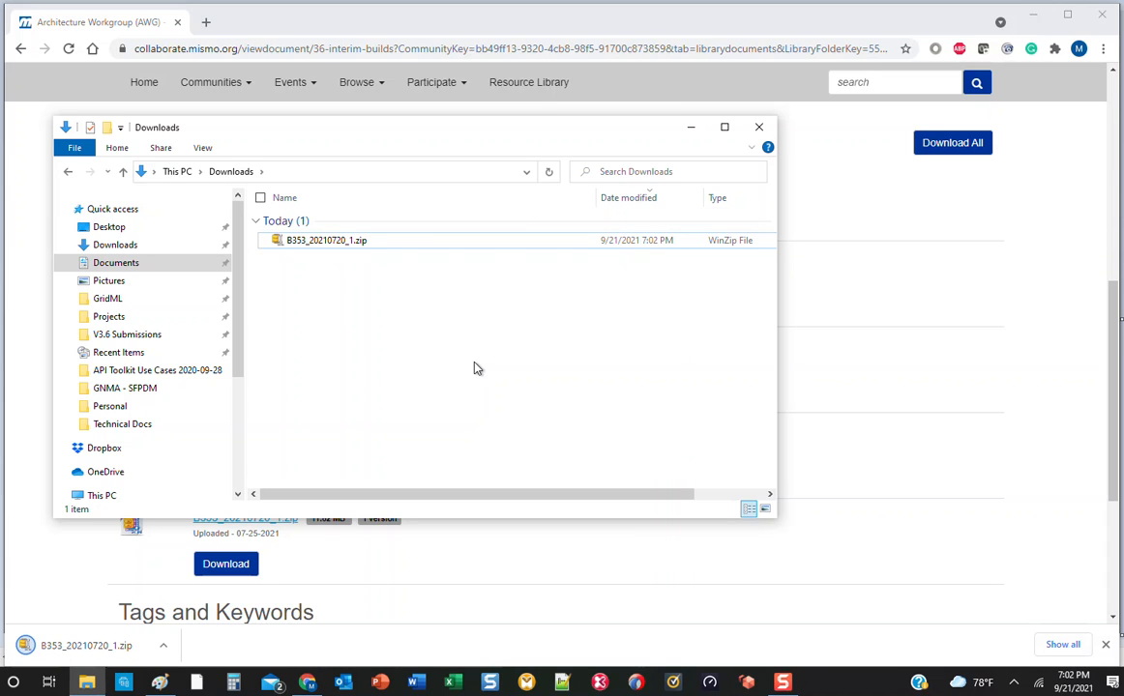
click(346, 247)
right_click(346, 247)
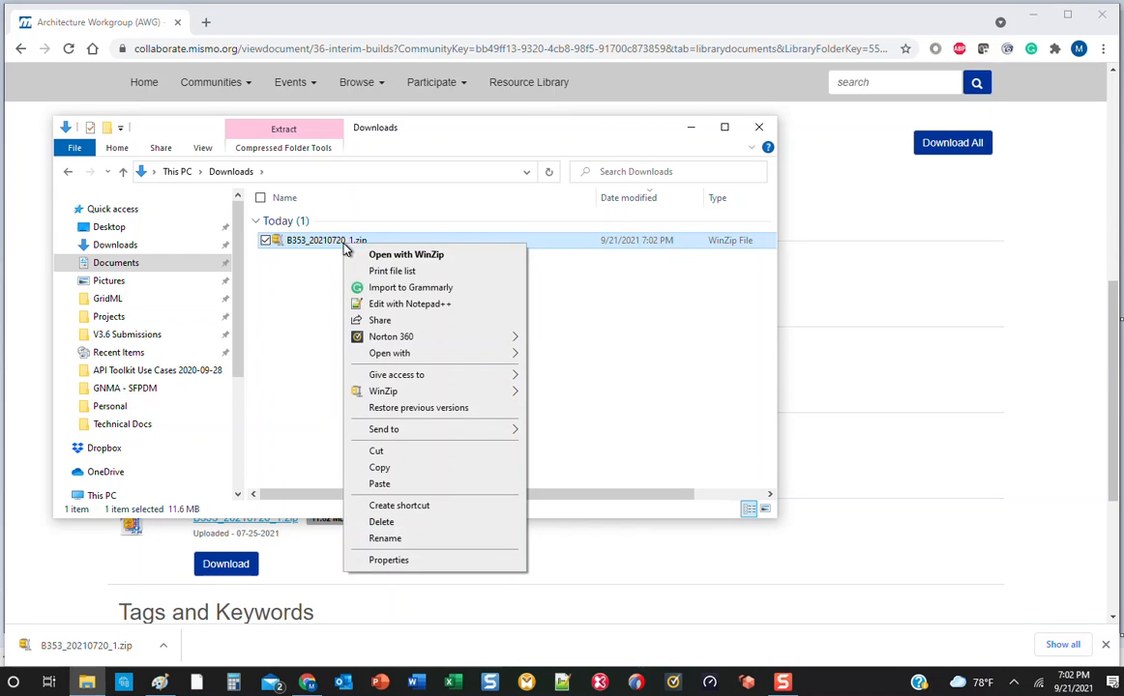
mouse_move(385, 392)
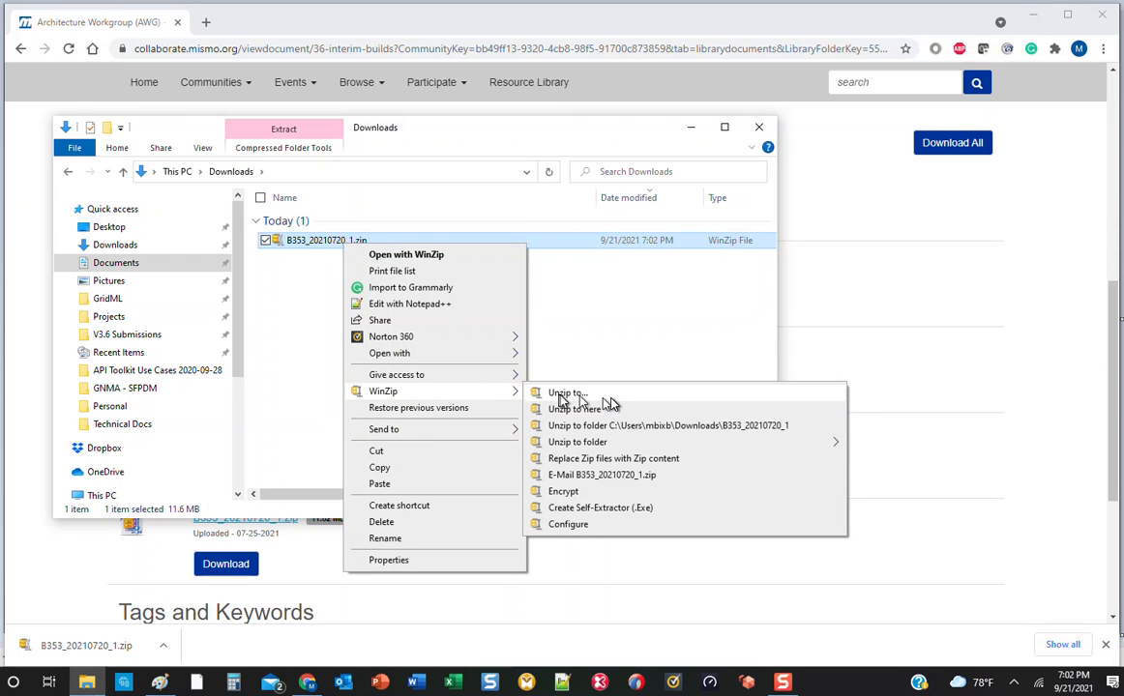
click(672, 429)
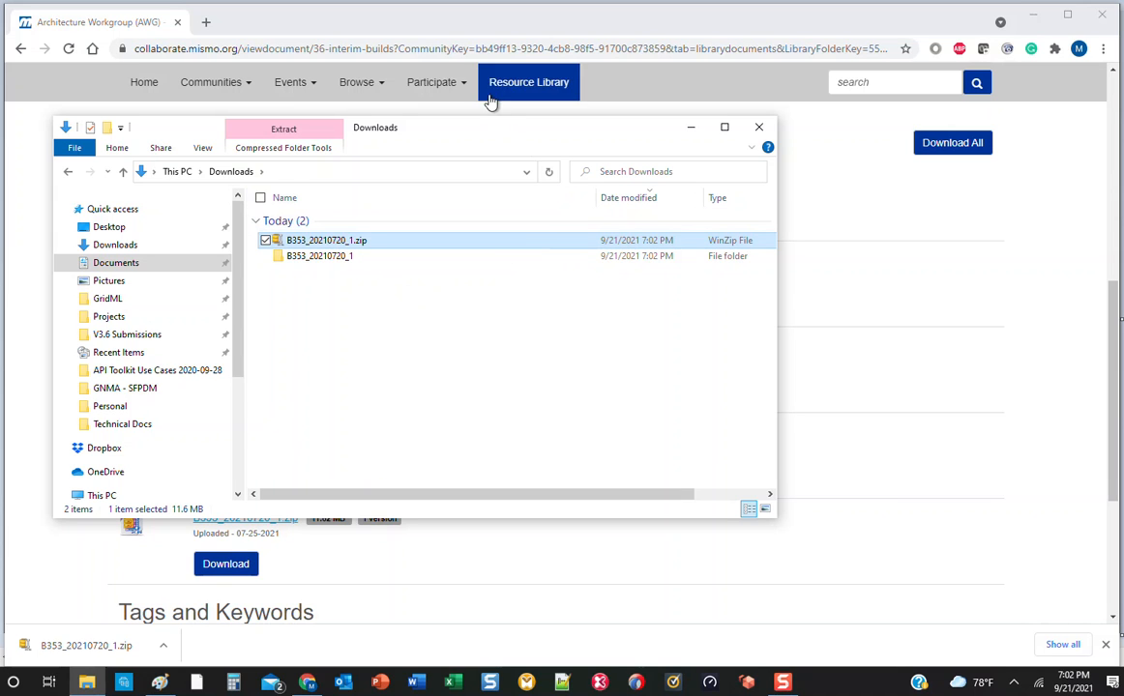
Switch back to the browser, go to gridml.com and sign in to the Grid-ML XML Schema Viewer.
click(490, 50)
text(gridml.com)
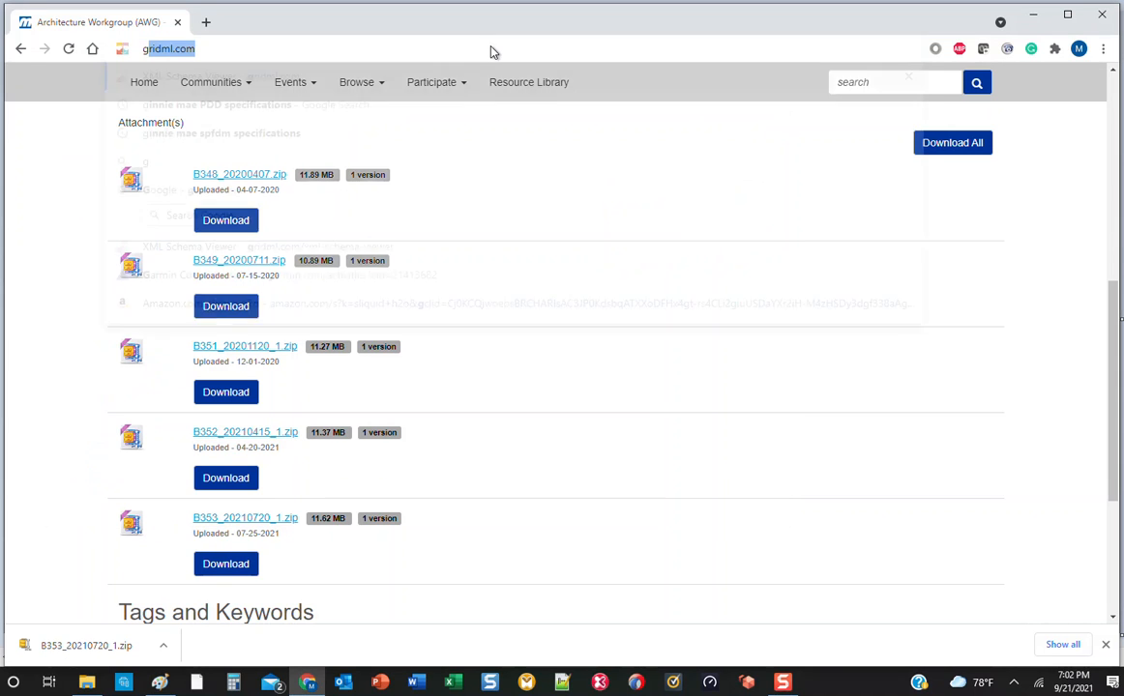
key(Return)
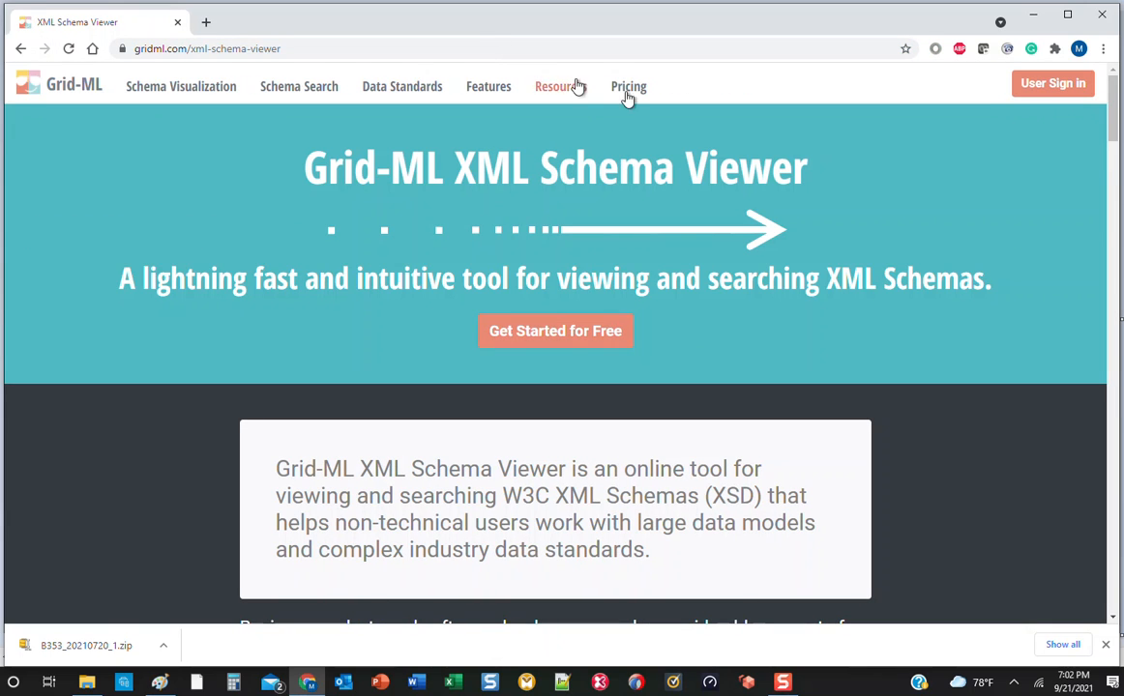
click(1056, 93)
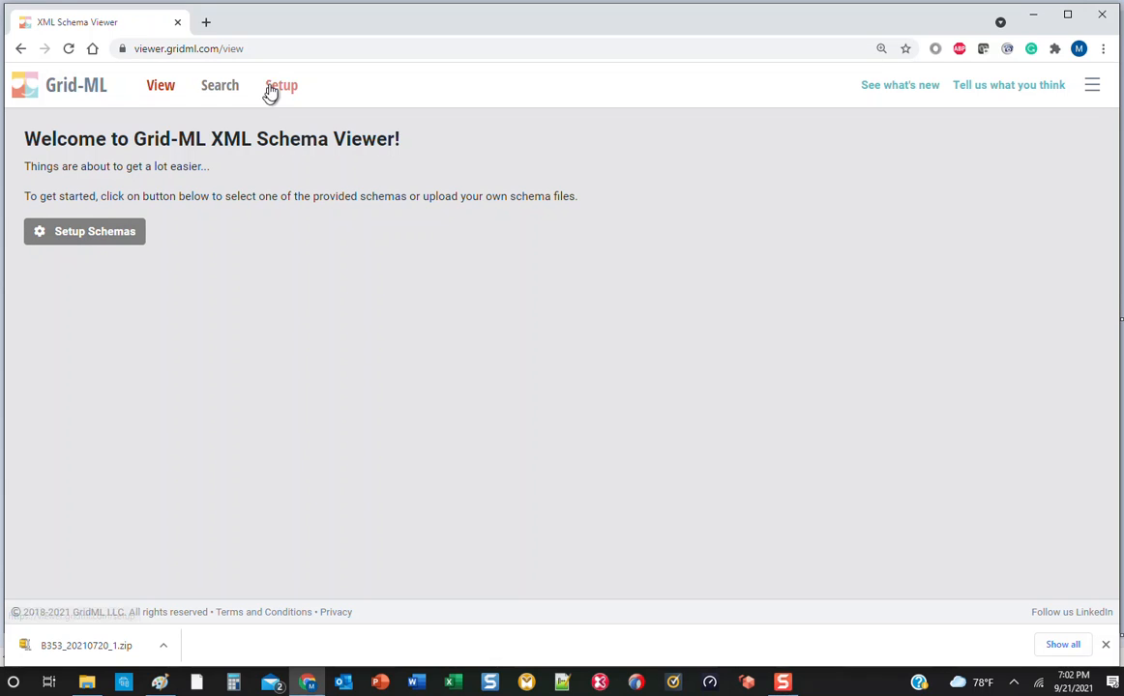
Start adding an XML schema to the Default Repository and supply the extracted B353_20210720_1 folder from Downloads.
click(115, 239)
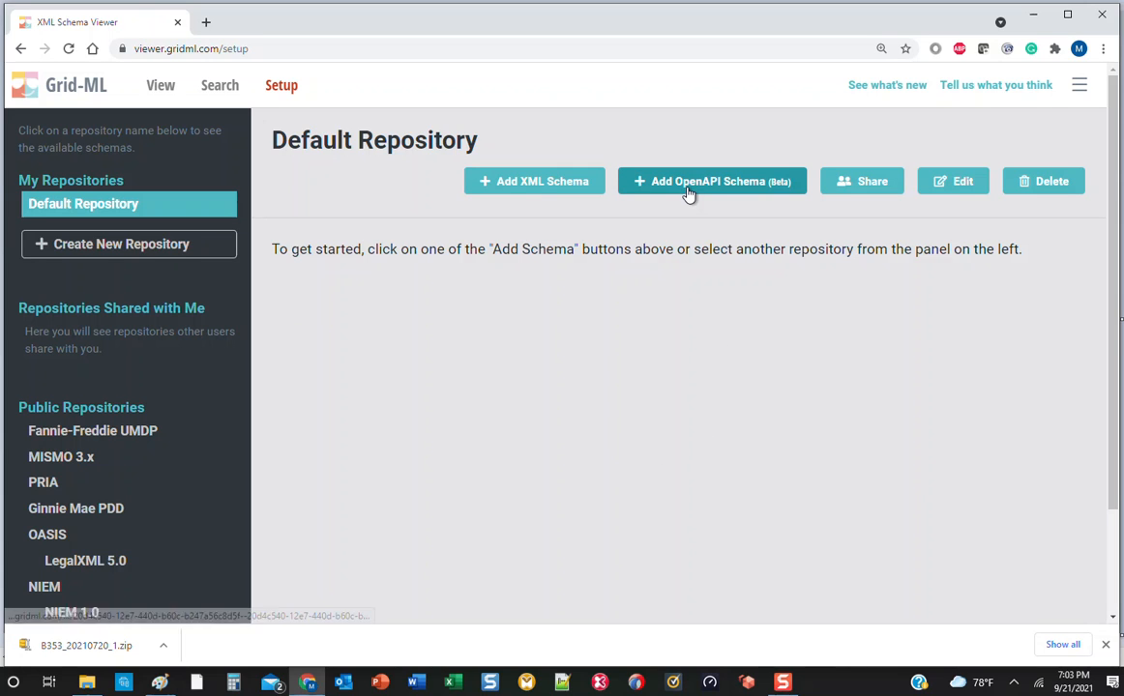
click(510, 190)
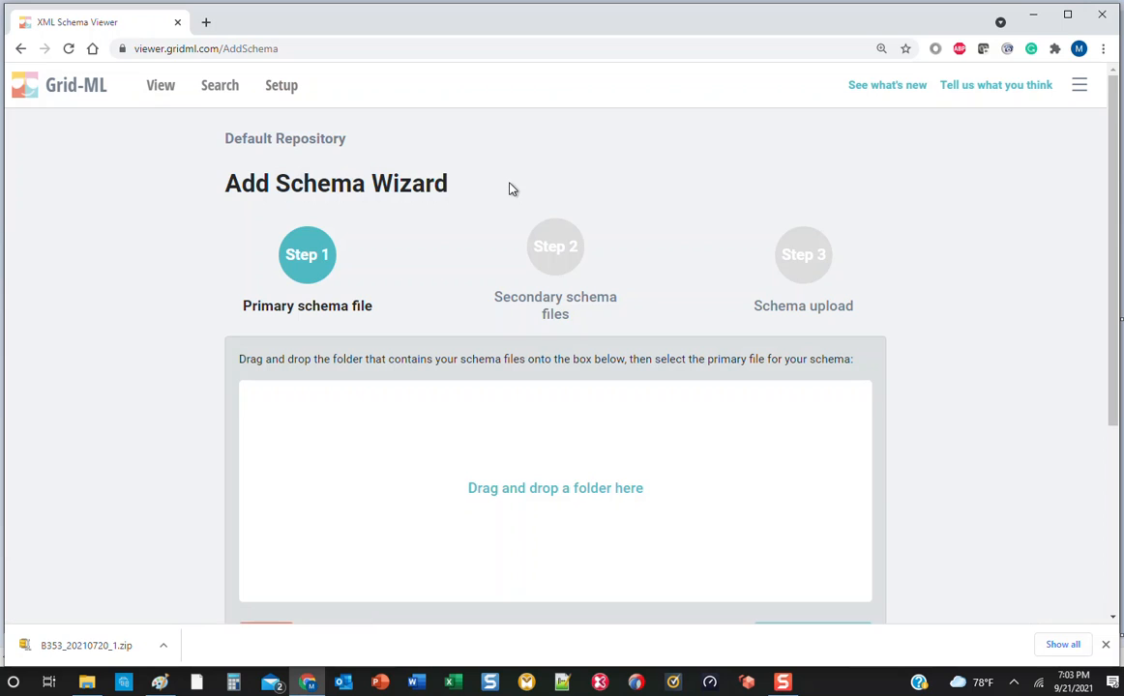
scroll(891, 339, down, 3)
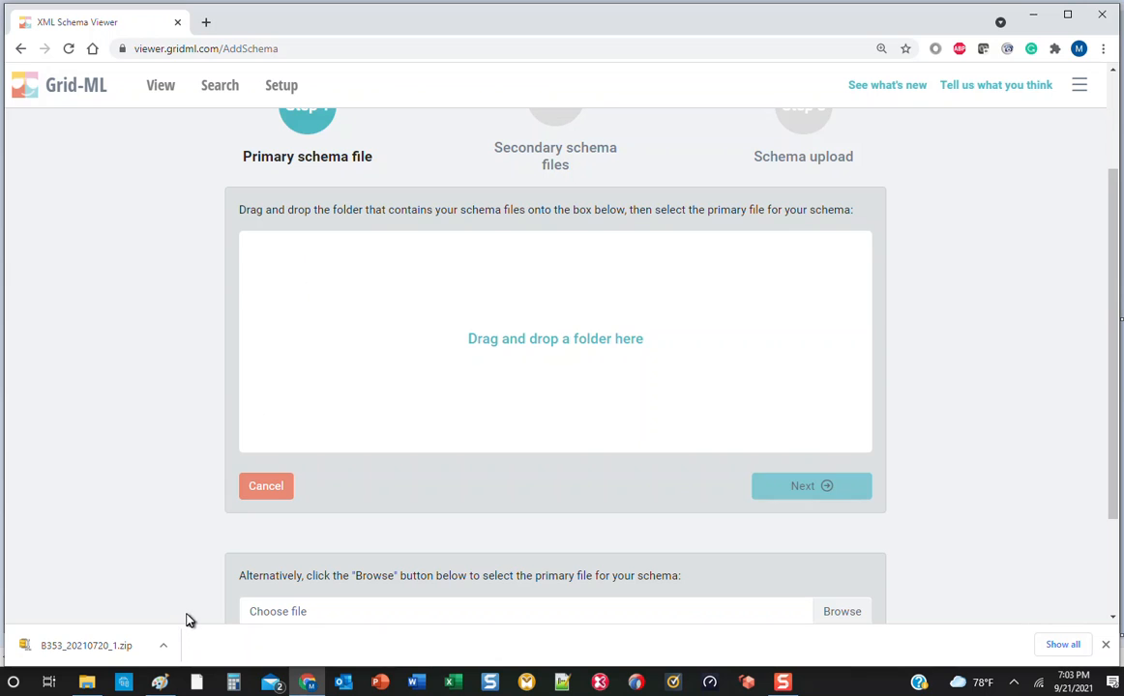
click(90, 683)
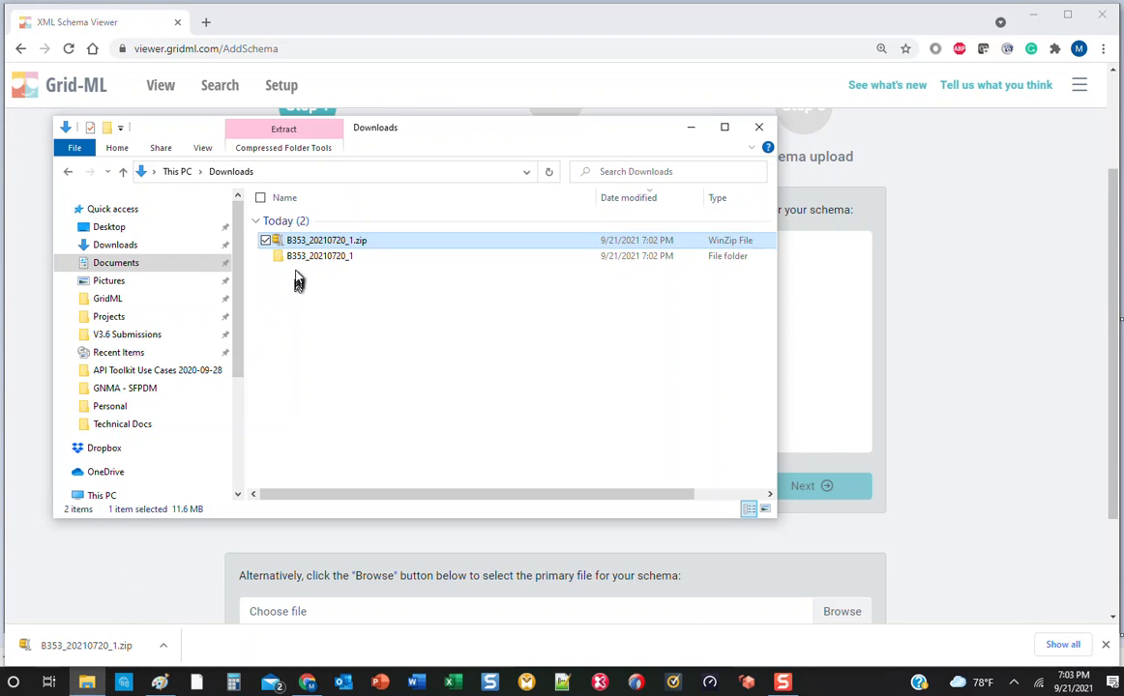
drag(280, 261, 820, 383)
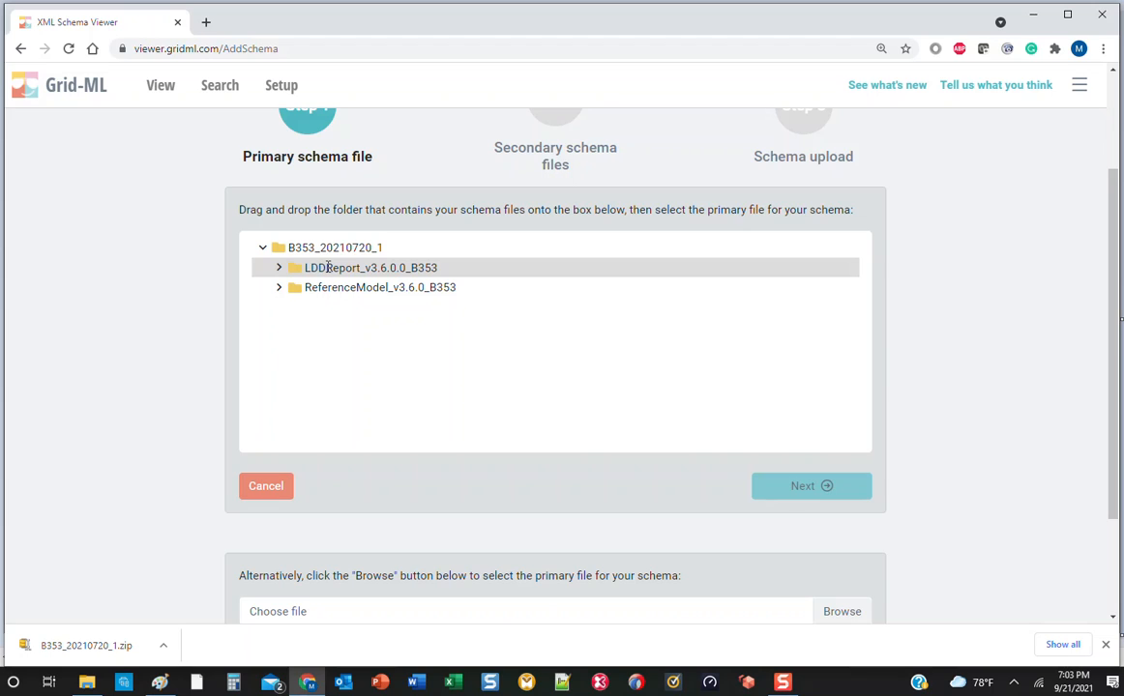
Choose MISMO_3.6.0_B353.xsd in ReferenceModel_v3.6.0_B353 as the primary schema file and add it with its dependencies to the repository.
click(279, 289)
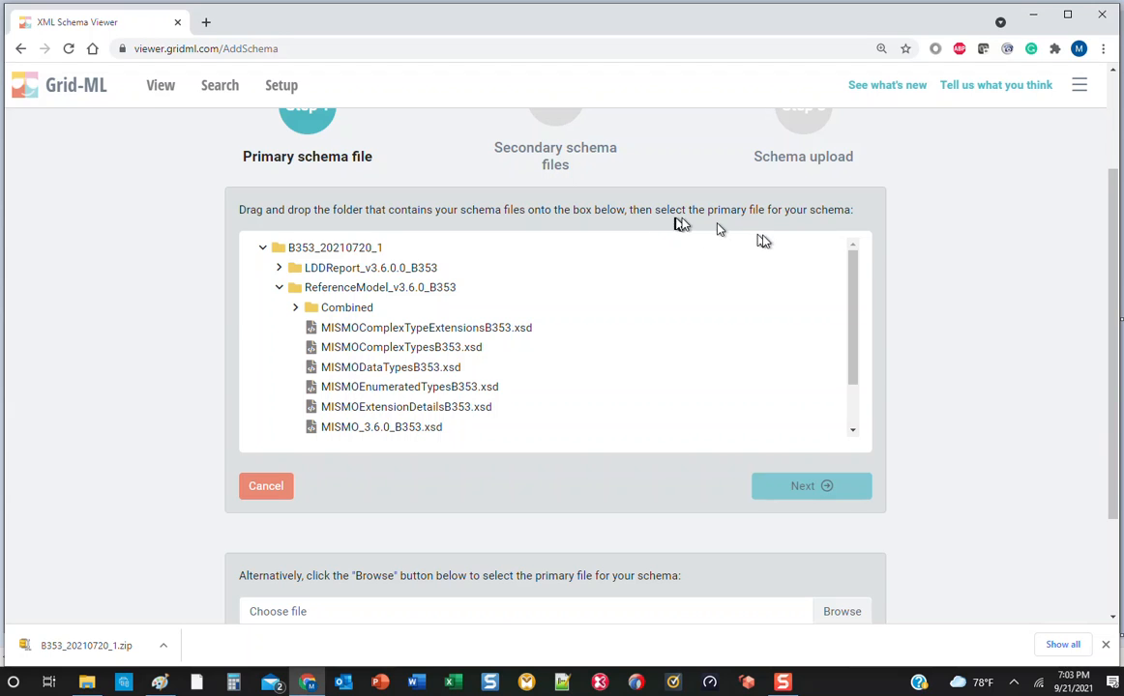
click(361, 427)
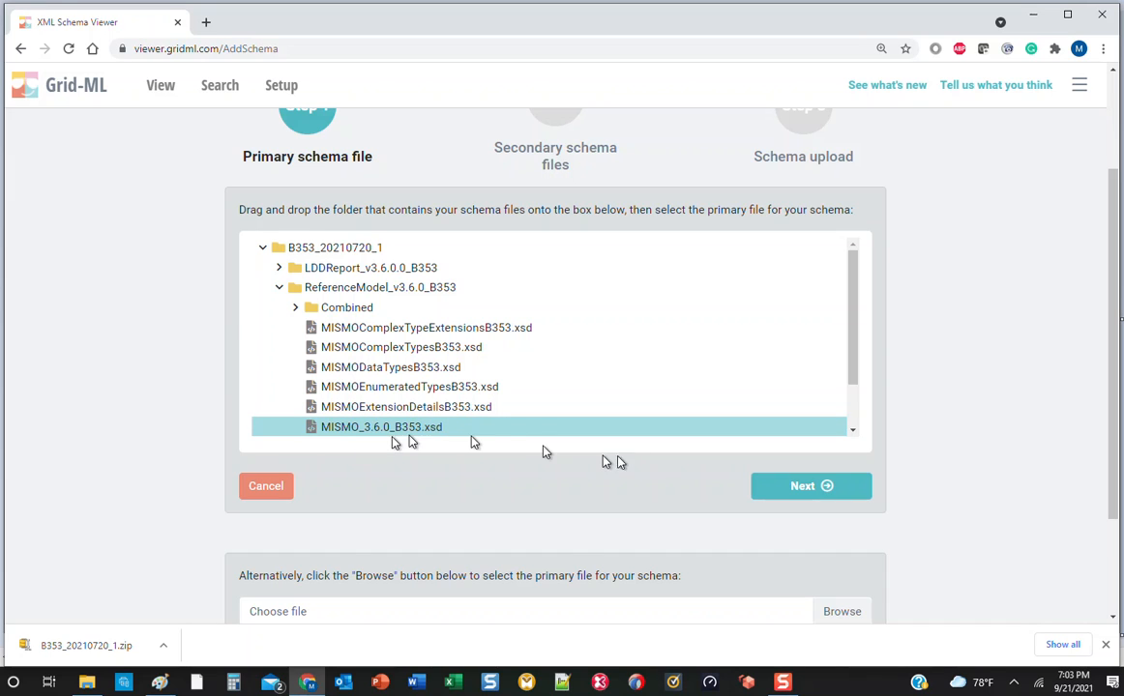
click(783, 488)
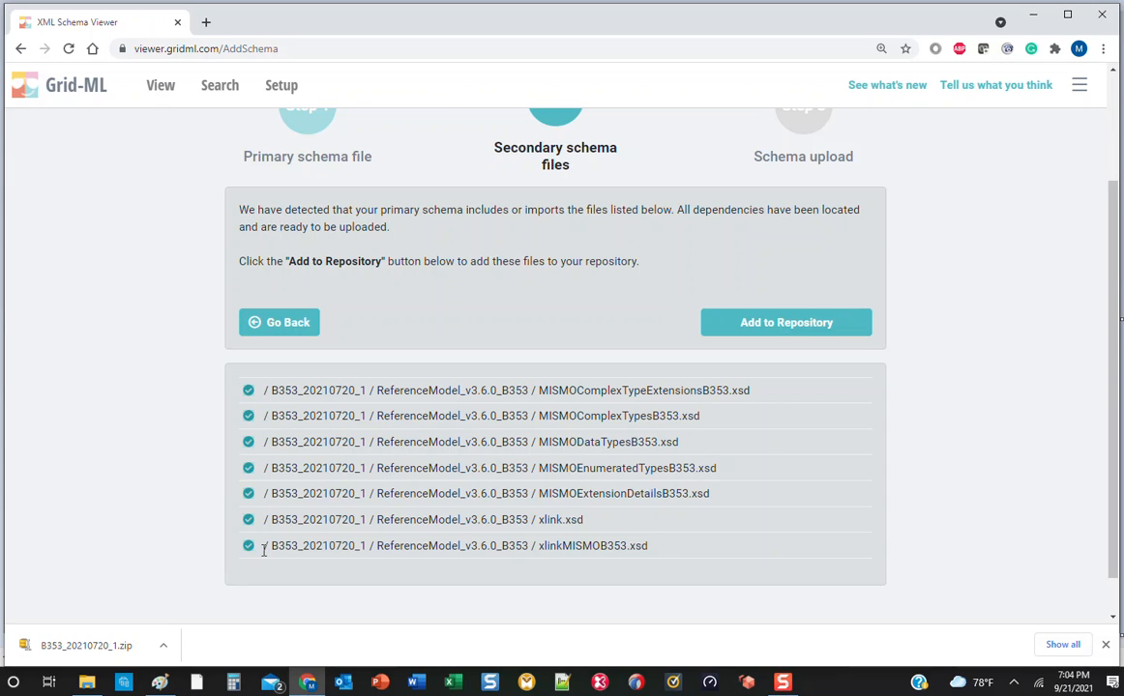
click(790, 323)
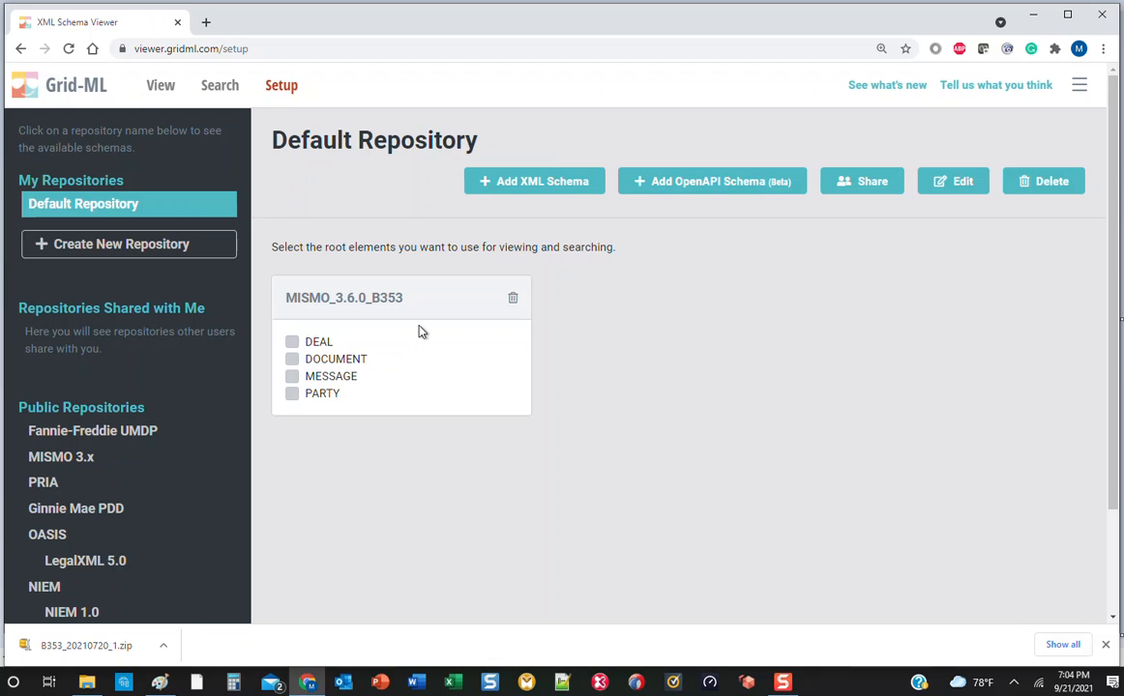
Select DEAL as the root element of the MISMO_3.6.0_B353 schema and open the schema for viewing.
click(294, 345)
click(163, 92)
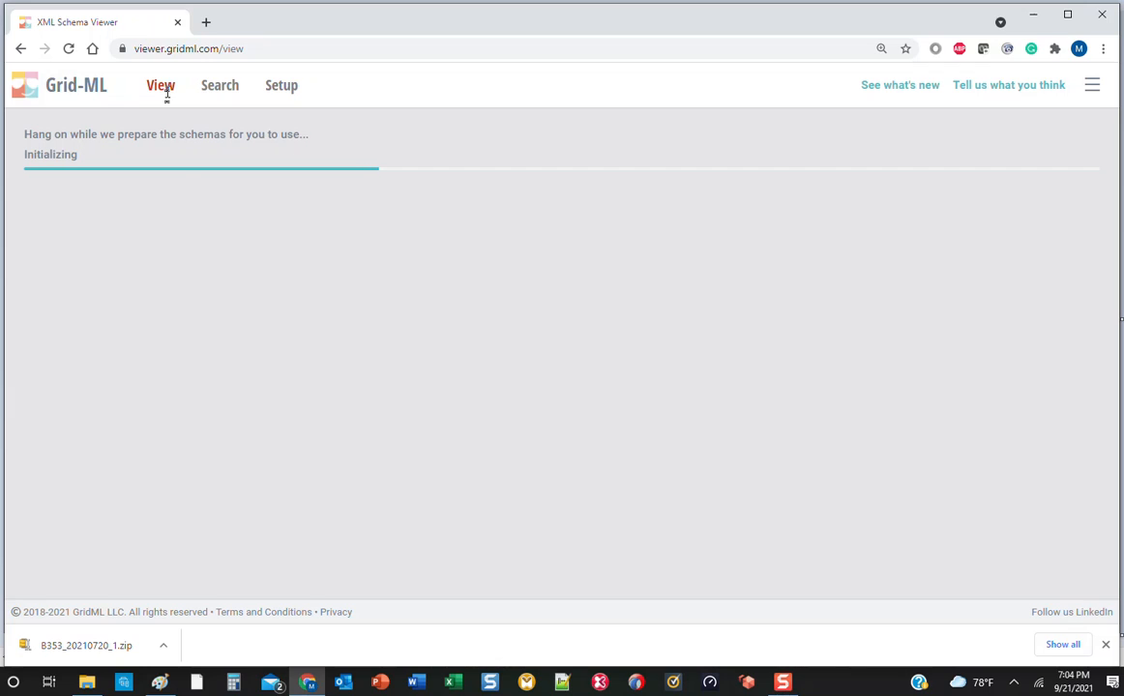